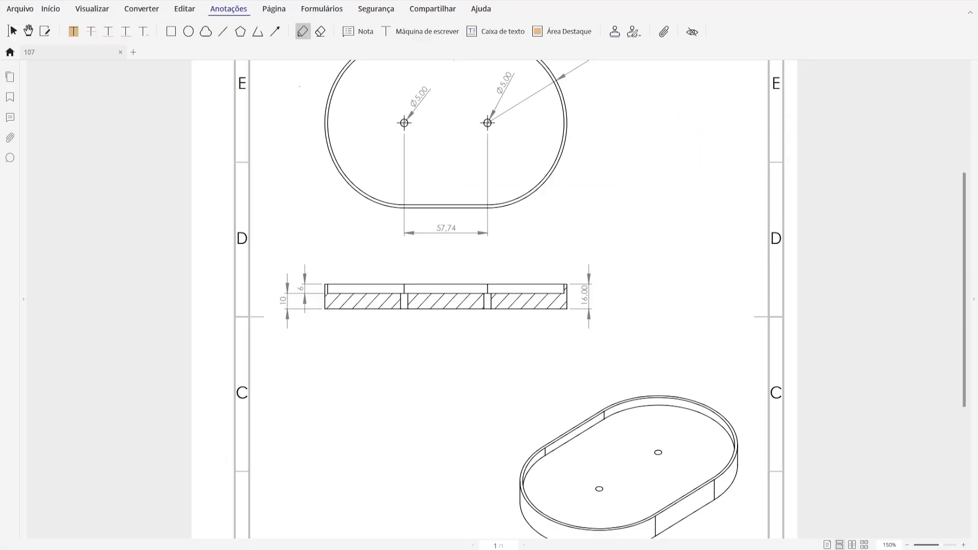
# - Mark the isometric view and the part's outer outline in the top view of drawing 107 with freehand pencil loops
pyautogui.scroll(-2, 798, 335)
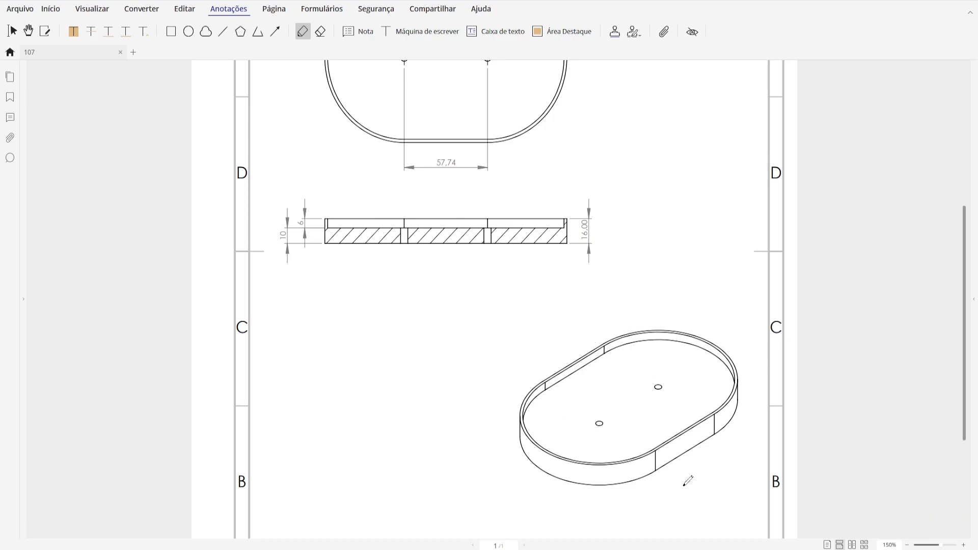
pyautogui.moveTo(688, 481); pyautogui.dragTo(525, 477)
pyautogui.scroll(8, 545, 360)
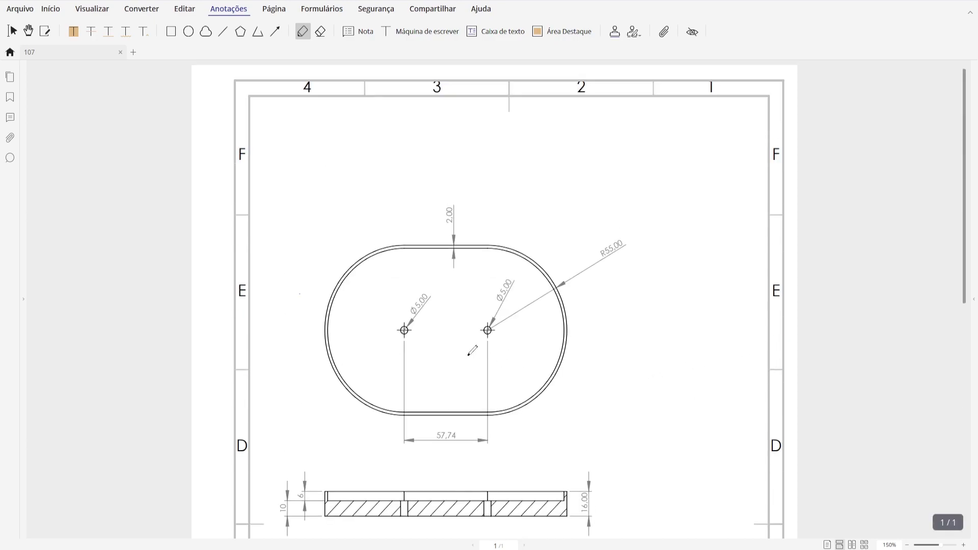
pyautogui.moveTo(402, 242)
pyautogui.mouseDown()
pyautogui.moveTo(347, 254)
pyautogui.moveTo(359, 412)
pyautogui.moveTo(676, 372)
pyautogui.mouseUp()
pyautogui.moveTo(671, 335)
pyautogui.mouseDown()
pyautogui.moveTo(550, 244)
pyautogui.moveTo(398, 242)
pyautogui.mouseUp()
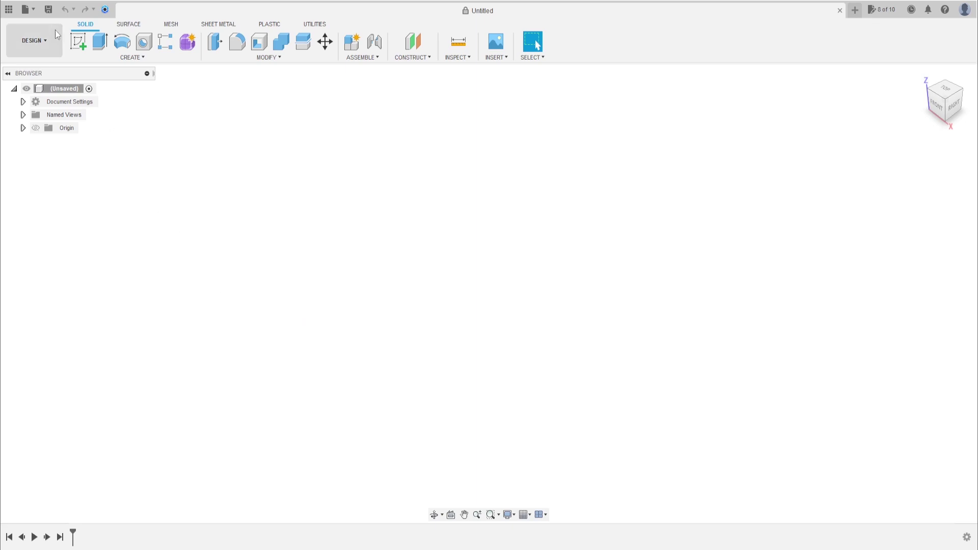
# - In Fusion 360, sketch a horizontal center-to-center slot on the XY plane from the origin, with 57.74 mm between centers and 110 mm width
pyautogui.click(79, 42)
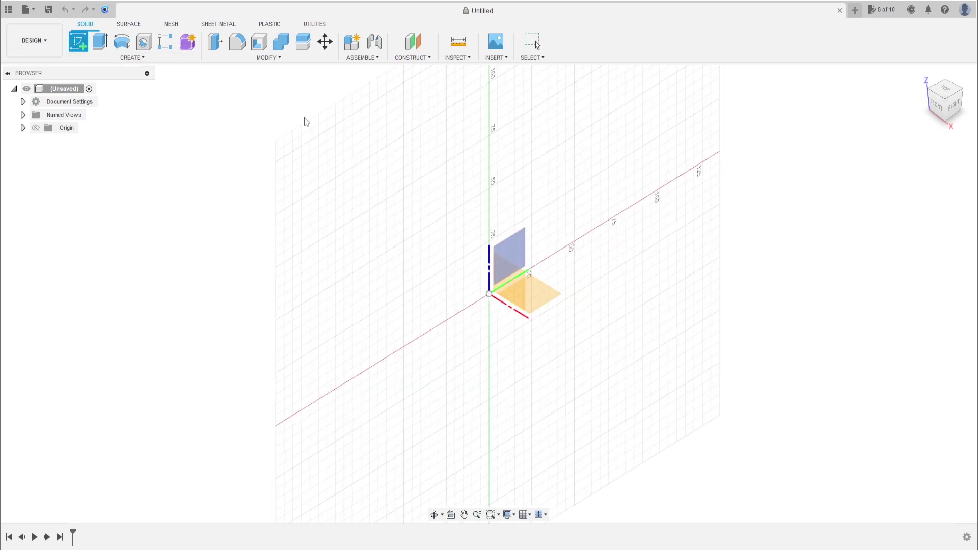
pyautogui.click(537, 294)
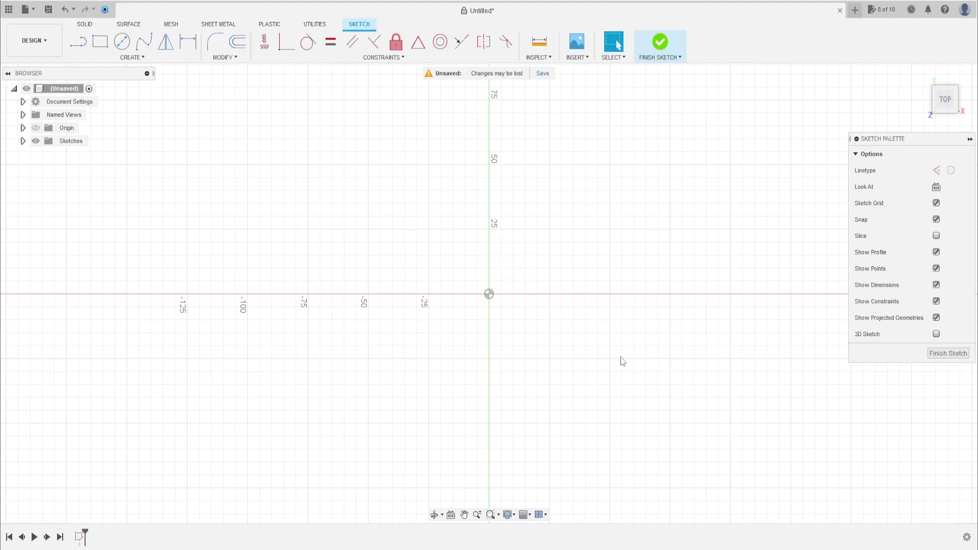
pyautogui.click(132, 57)
pyautogui.moveTo(102, 96)
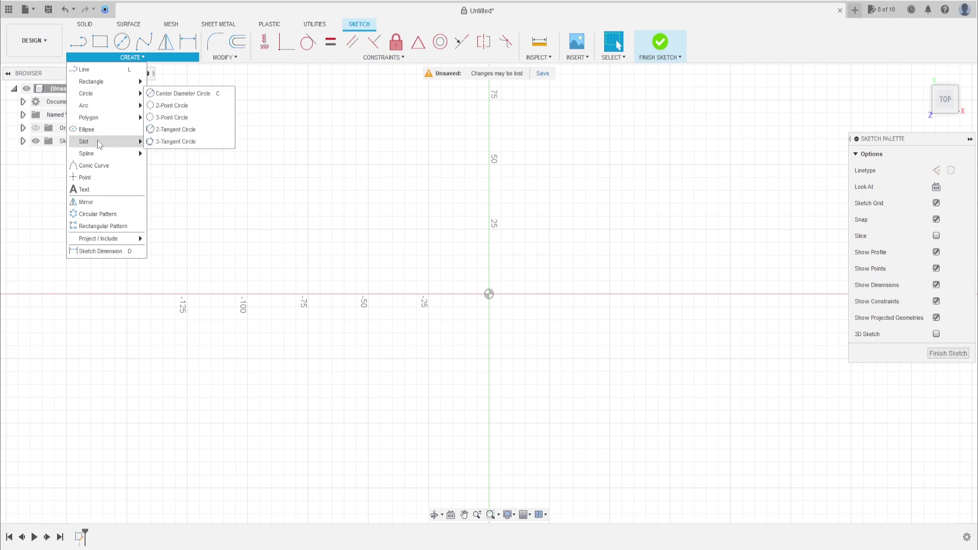
pyautogui.moveTo(100, 145)
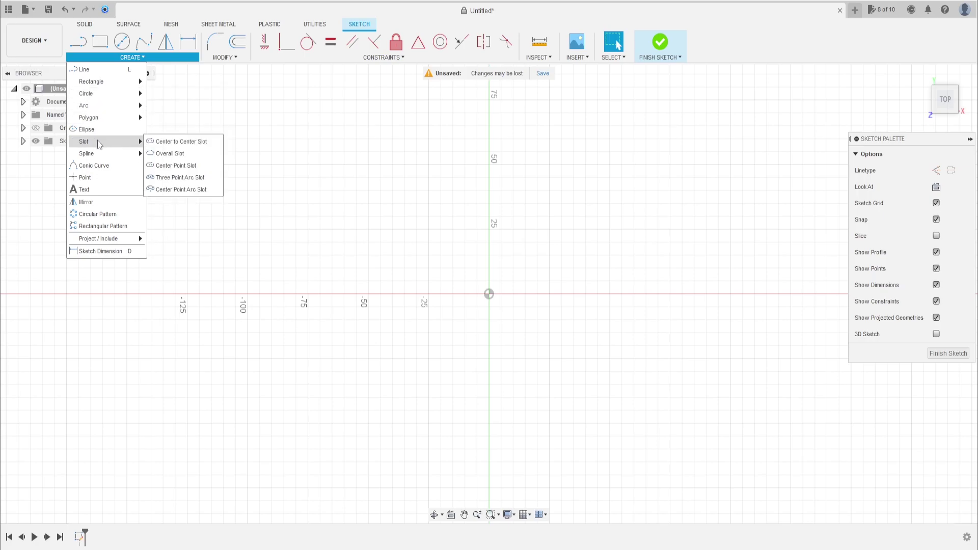
pyautogui.click(174, 142)
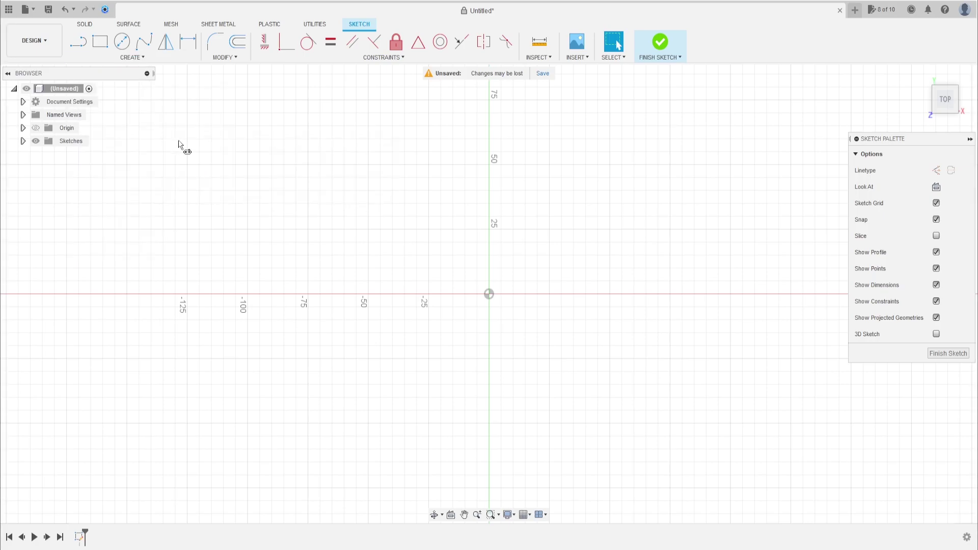
pyautogui.click(489, 294)
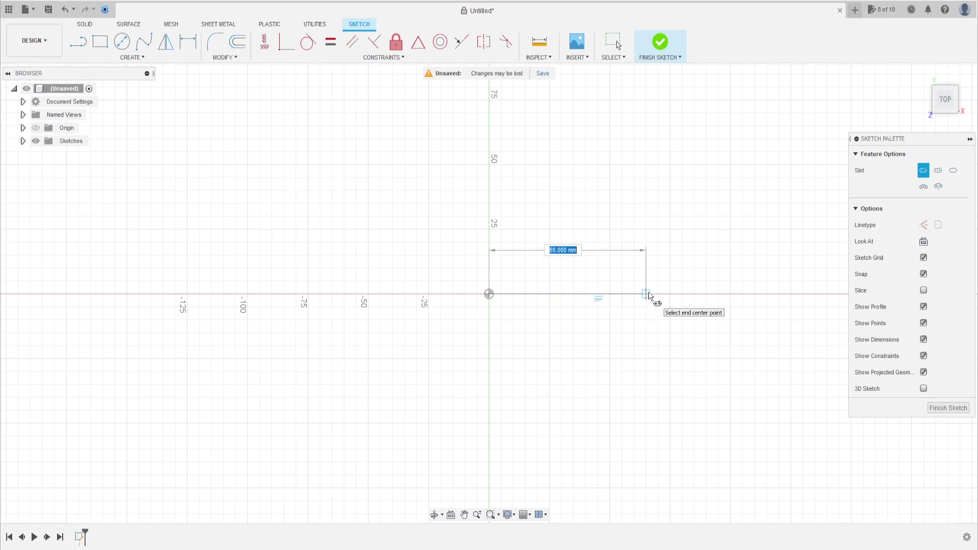
pyautogui.write('57')
pyautogui.press('Tab')
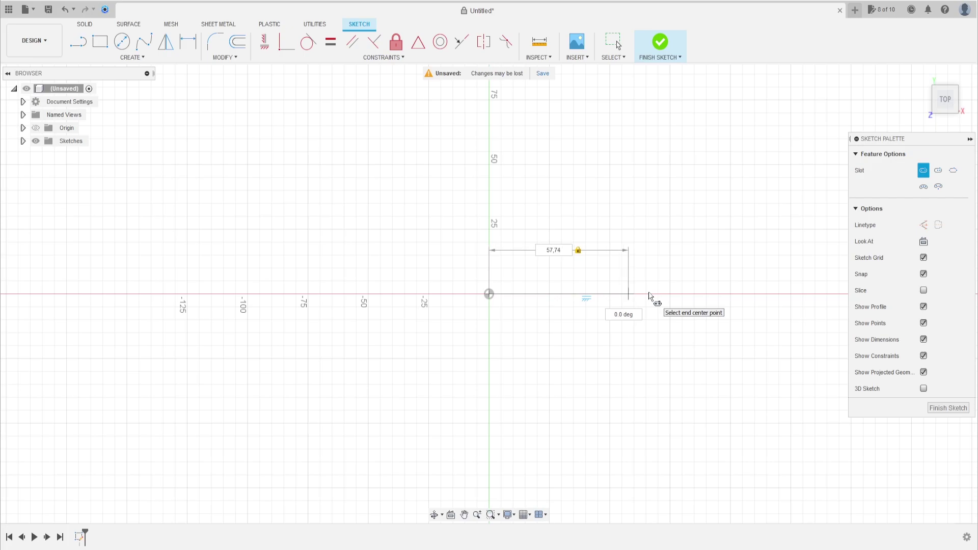
pyautogui.press('Return')
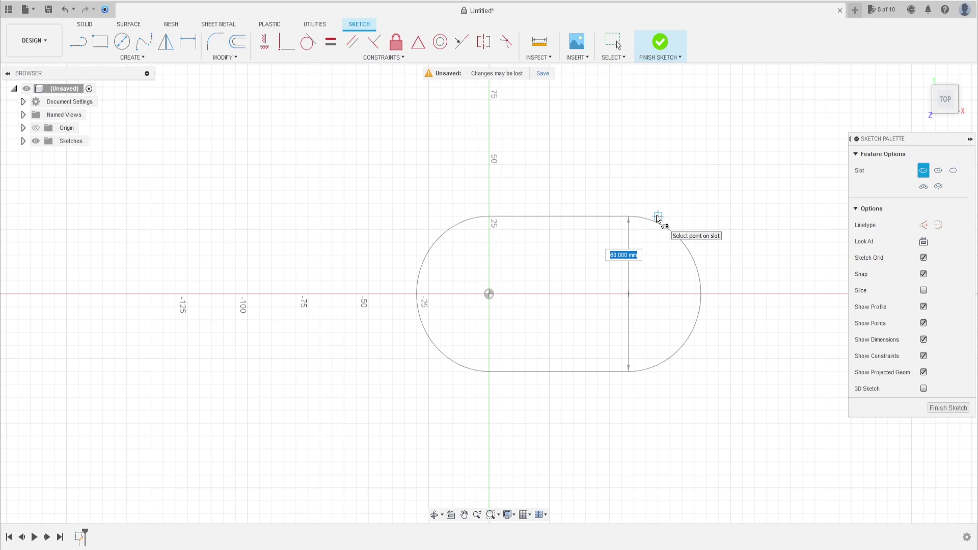
pyautogui.write('110')
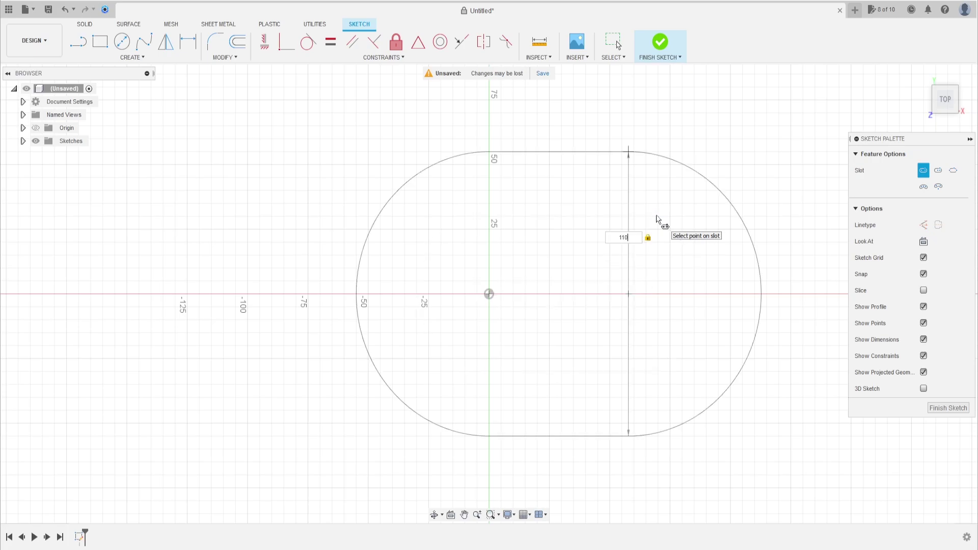
pyautogui.press('Return')
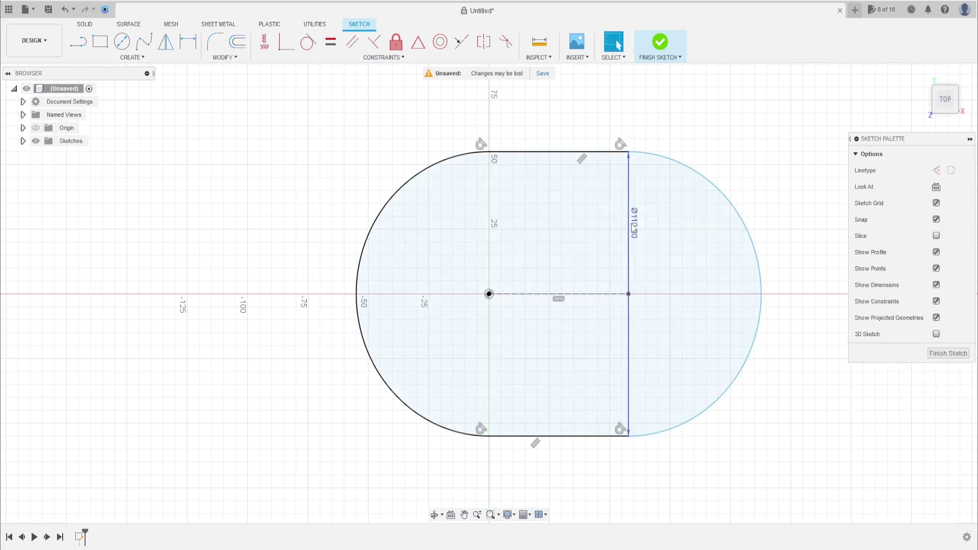
# - Move the slot's diameter dimension outside the outline and dimension its center-to-center line below the slot
pyautogui.moveTo(634, 223); pyautogui.dragTo(766, 171)
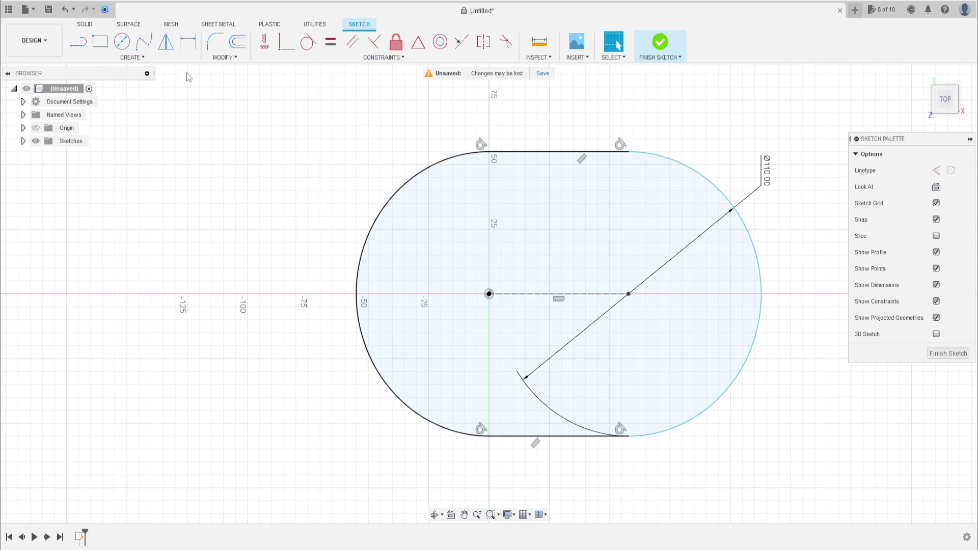
pyautogui.click(188, 42)
pyautogui.click(533, 294)
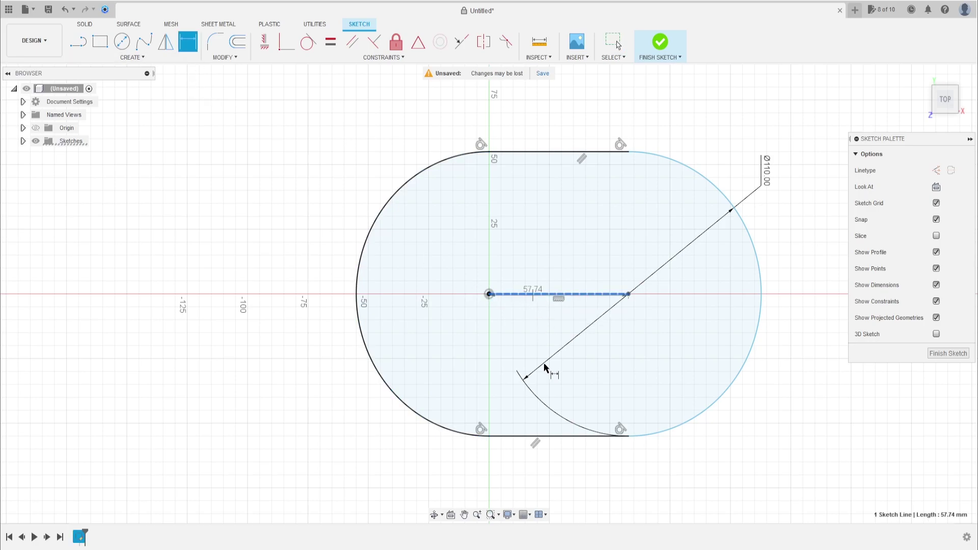
pyautogui.click(559, 502)
pyautogui.press('Return')
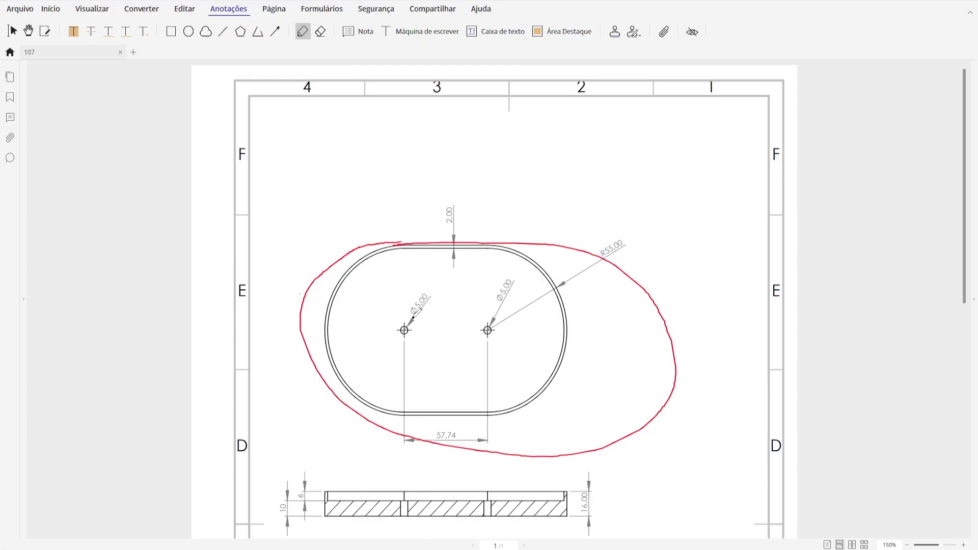
# - Mark both small holes on the PDF drawing and sketch a 5 mm diameter circle at each slot center in Fusion 360
pyautogui.moveTo(399, 328); pyautogui.dragTo(407, 326)
pyautogui.moveTo(488, 324); pyautogui.dragTo(500, 337)
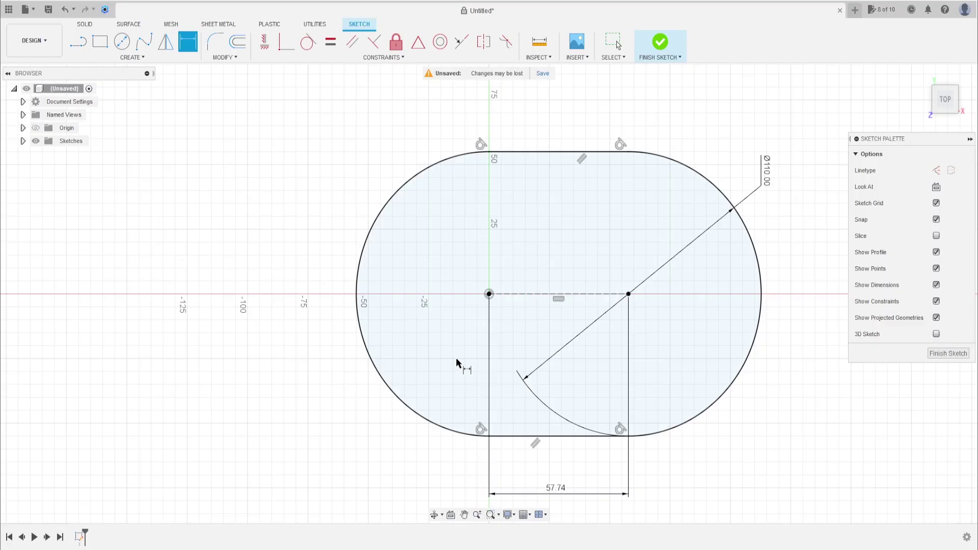
pyautogui.click(122, 41)
pyautogui.click(489, 294)
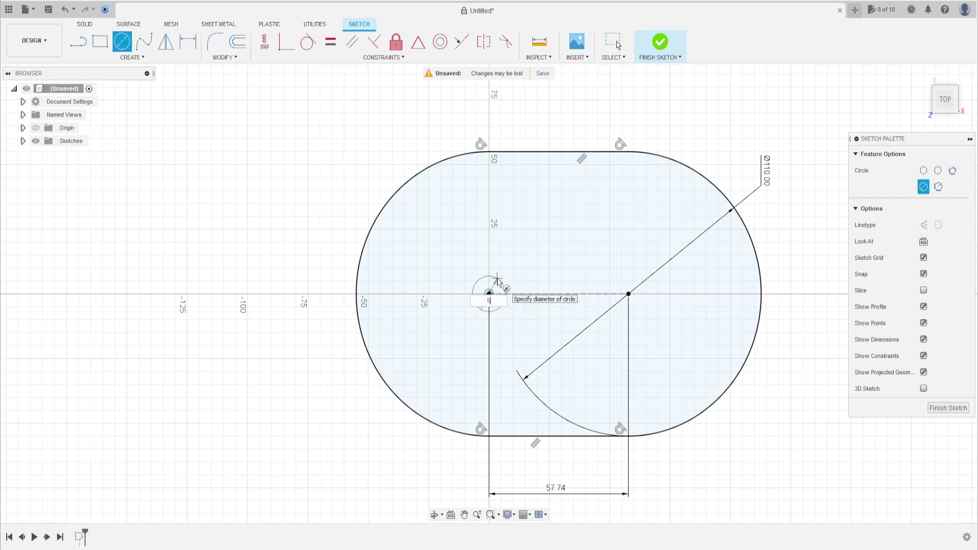
pyautogui.click(494, 291)
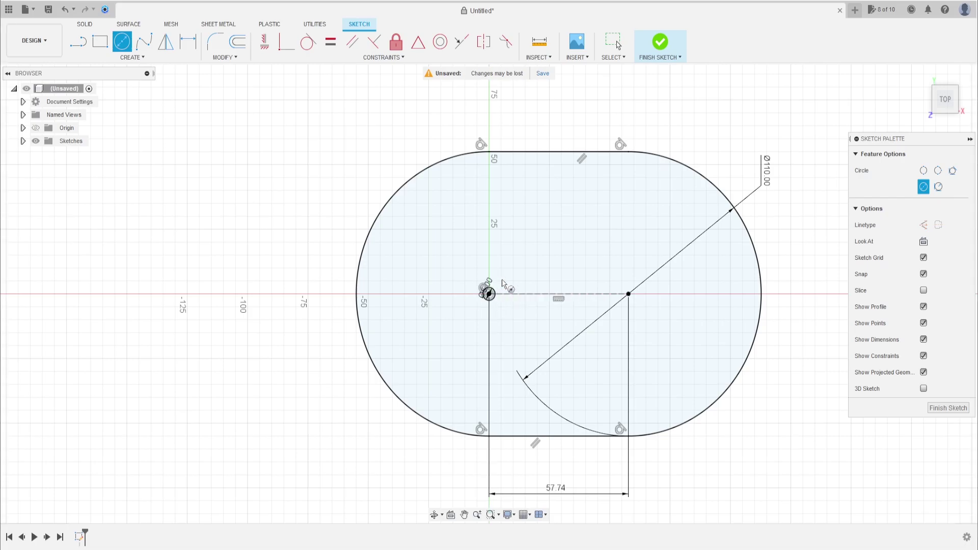
pyautogui.click(628, 294)
pyautogui.write('5')
pyautogui.press('Return')
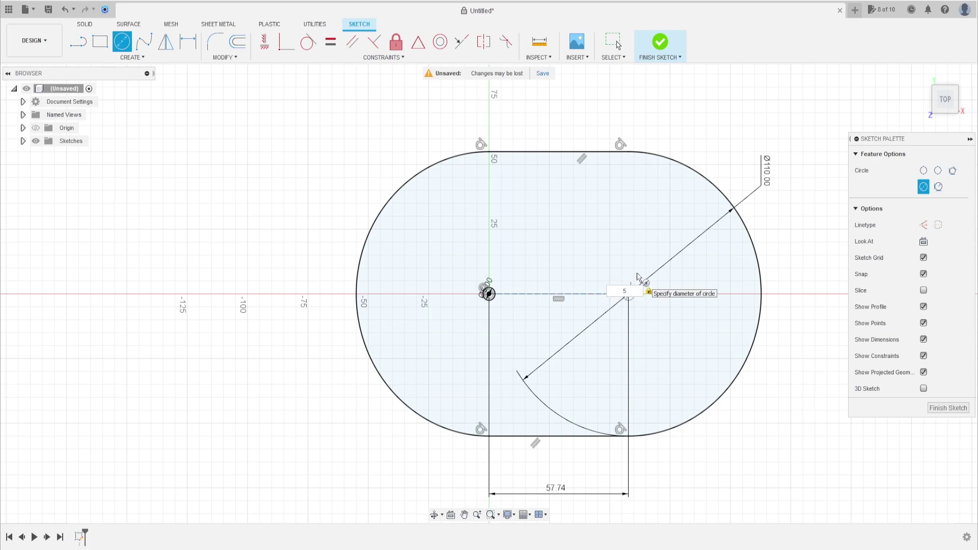
pyautogui.press('Escape')
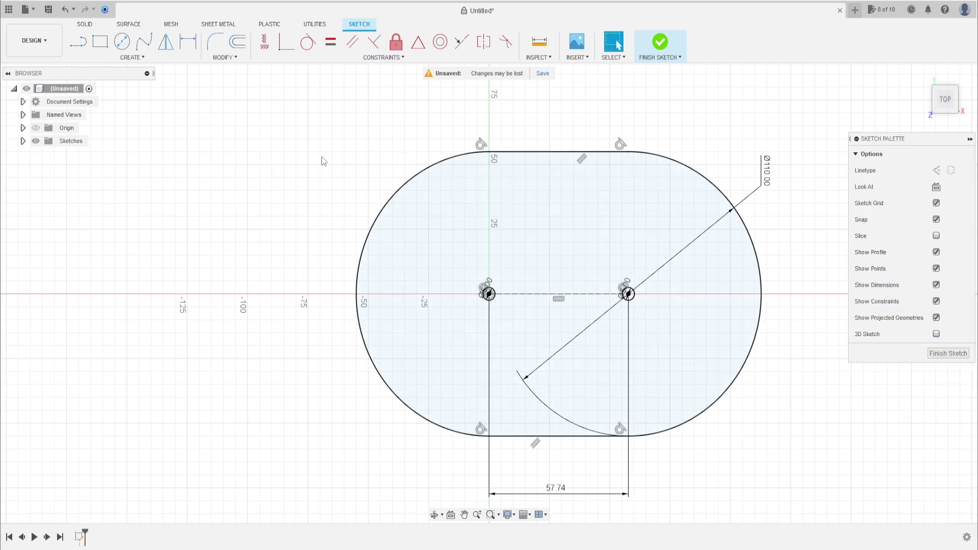
# - Offset the slot outline 2 mm inward and finish the sketch
pyautogui.click(238, 42)
pyautogui.click(536, 155)
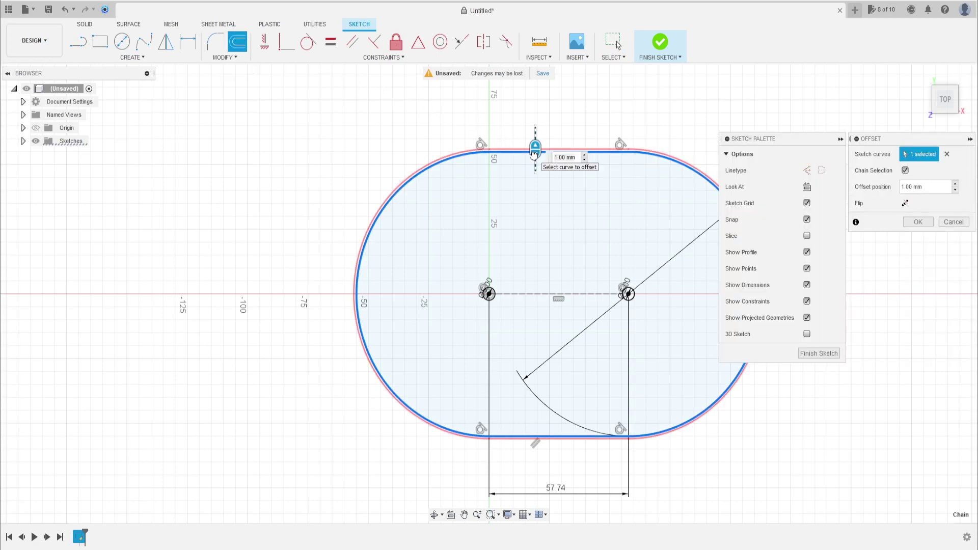
pyautogui.moveTo(535, 161); pyautogui.dragTo(535, 164)
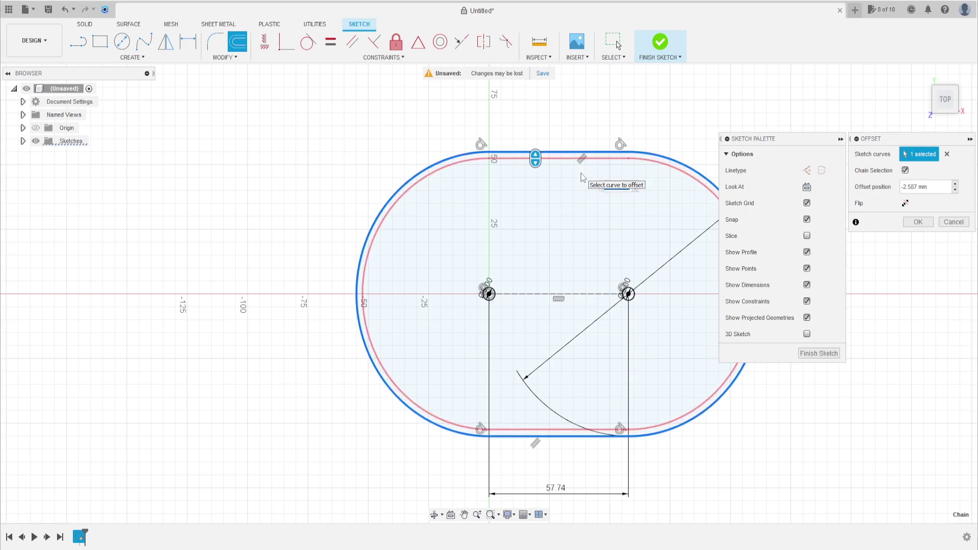
pyautogui.write('-2')
pyautogui.press('Return')
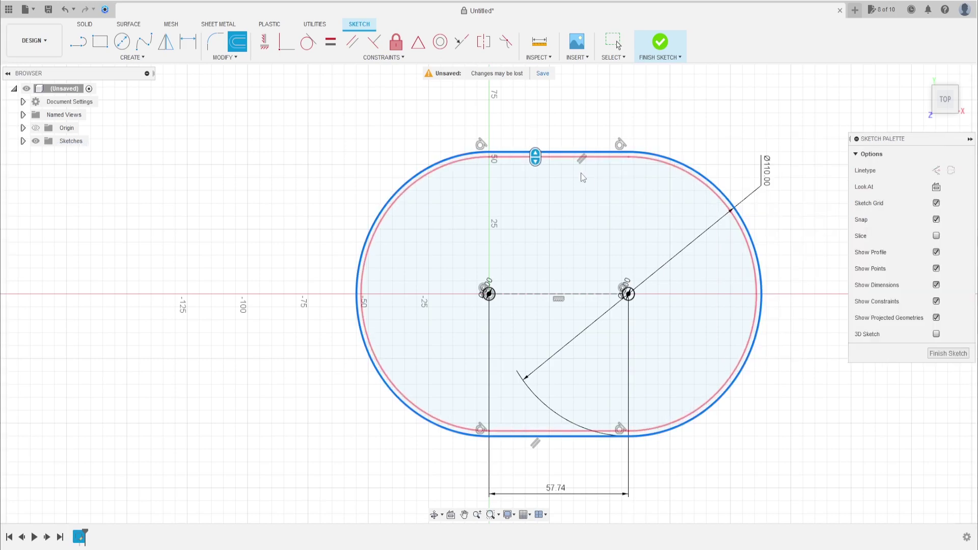
pyautogui.moveTo(627, 232); pyautogui.dragTo(537, 227, button='middle')
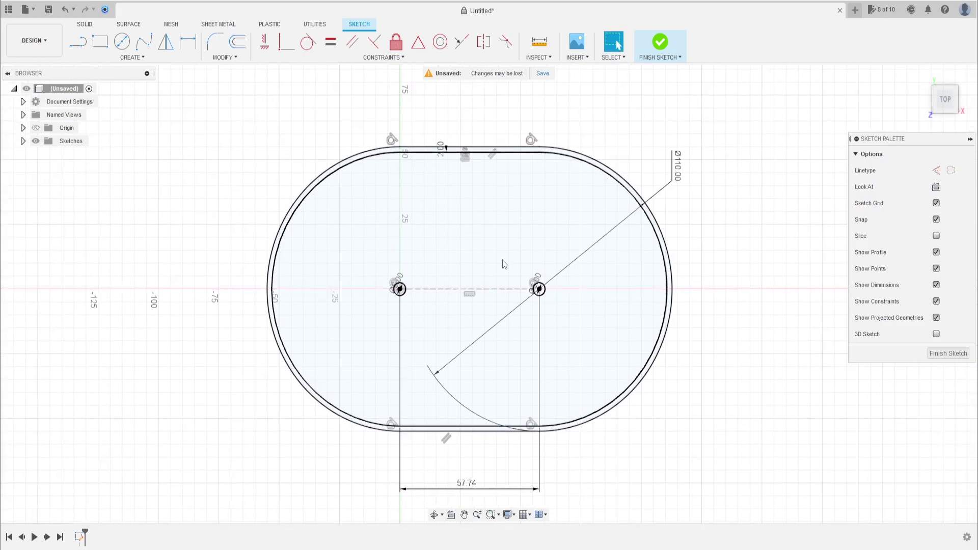
pyautogui.click(664, 45)
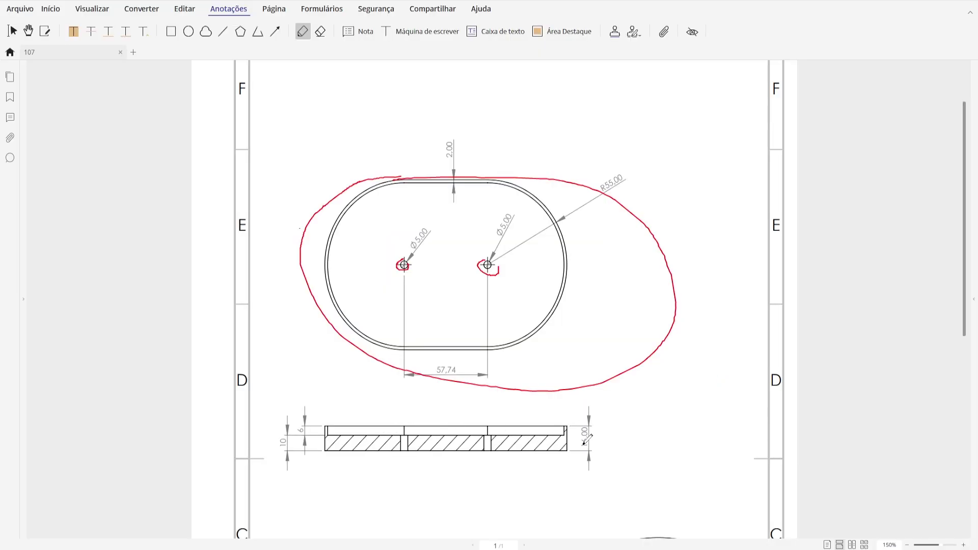
# - On the PDF drawing, circle the 16 mm overall height in the section view and mark the thin rim in the top view
pyautogui.moveTo(582, 428)
pyautogui.mouseDown()
pyautogui.moveTo(585, 450)
pyautogui.moveTo(588, 427)
pyautogui.mouseUp()
pyautogui.moveTo(548, 318)
pyautogui.mouseDown()
pyautogui.moveTo(563, 282)
pyautogui.moveTo(557, 217)
pyautogui.moveTo(516, 182)
pyautogui.mouseUp()
pyautogui.scroll(-3, 560, 225)
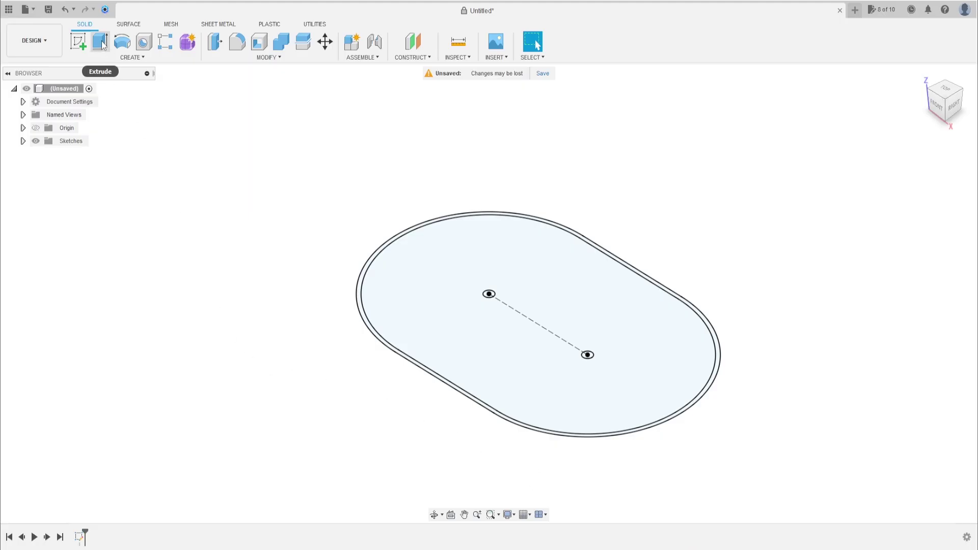
# - In Fusion 360, extrude the thin rim profile between the two slot outlines 16 mm upward as a new body
pyautogui.click(101, 42)
pyautogui.scroll(2, 321, 301)
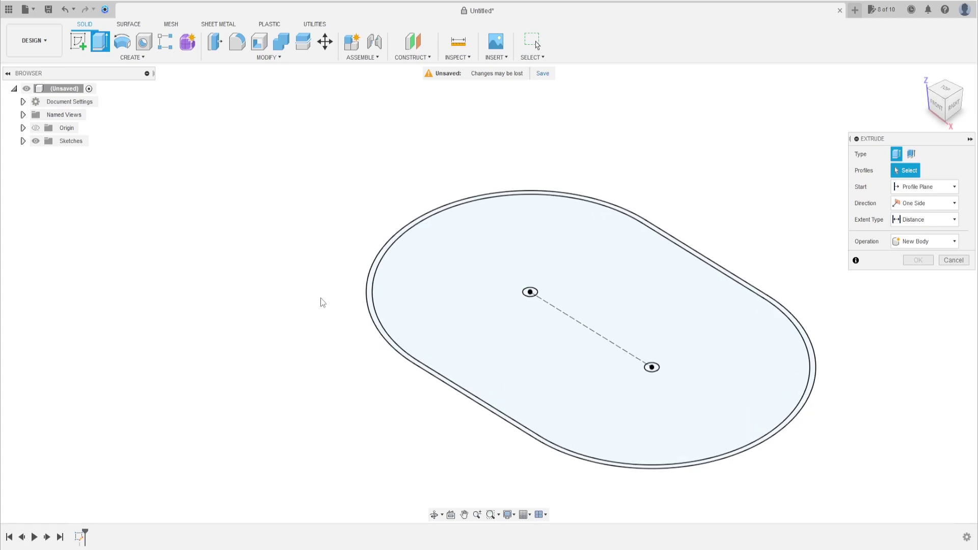
pyautogui.click(370, 300)
pyautogui.moveTo(701, 249); pyautogui.dragTo(702, 201)
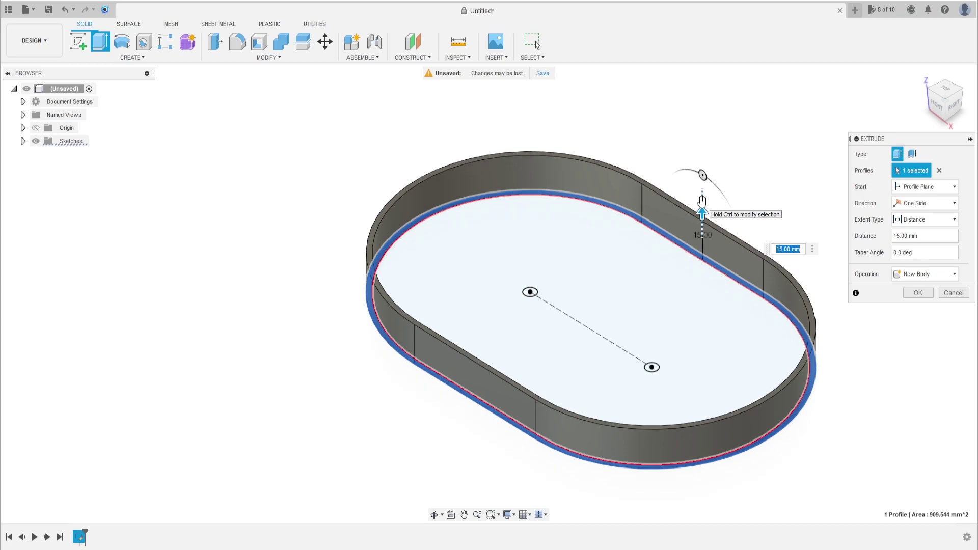
pyautogui.write('16')
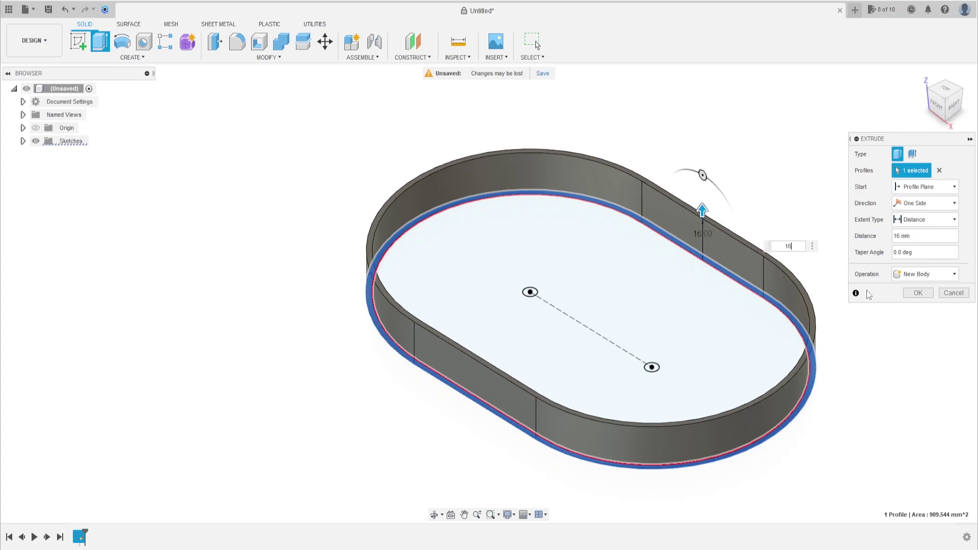
pyautogui.click(915, 294)
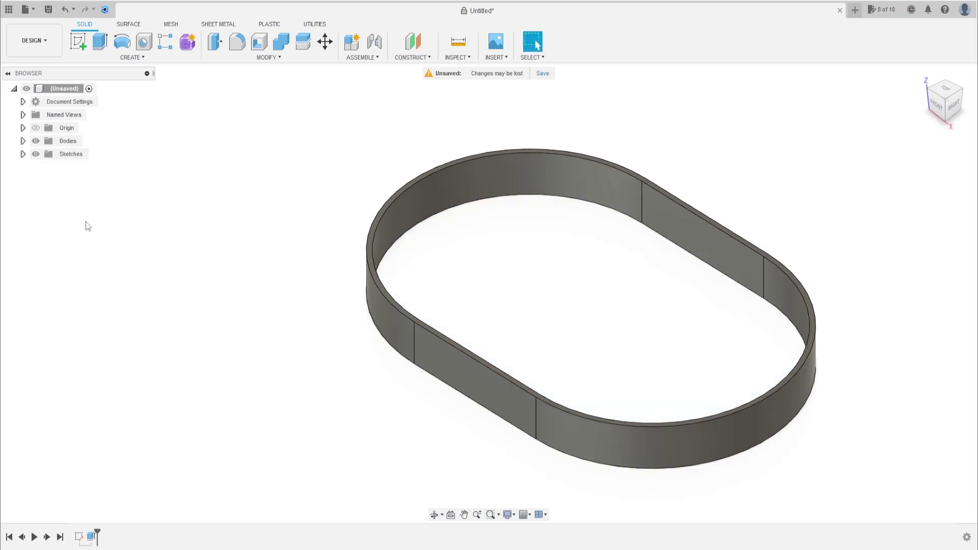
# - Make Sketch1 visible again and mark the 10 mm base thickness in the section view of the PDF drawing
pyautogui.click(23, 154)
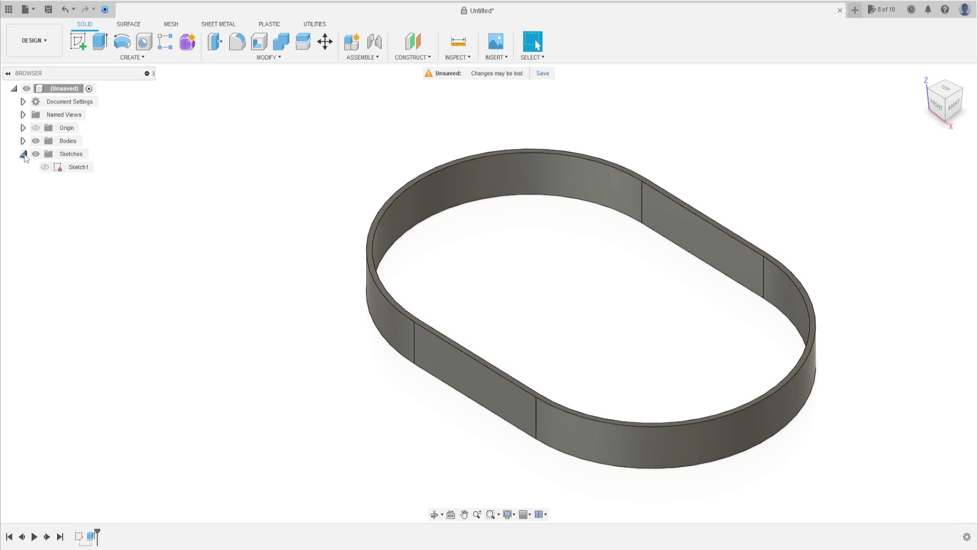
pyautogui.click(45, 167)
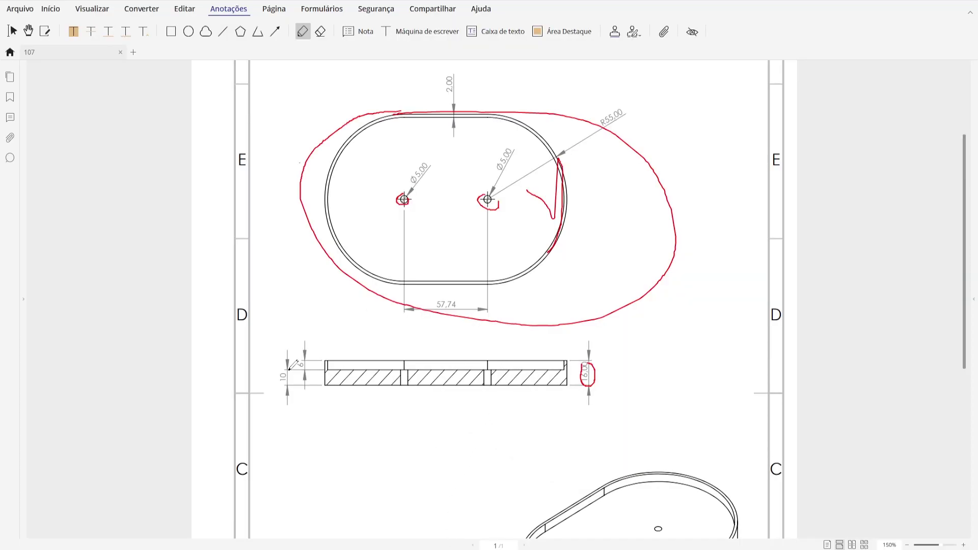
pyautogui.moveTo(290, 369)
pyautogui.mouseDown()
pyautogui.moveTo(284, 395)
pyautogui.moveTo(290, 371)
pyautogui.moveTo(553, 372)
pyautogui.moveTo(565, 382)
pyautogui.moveTo(555, 405)
pyautogui.mouseUp()
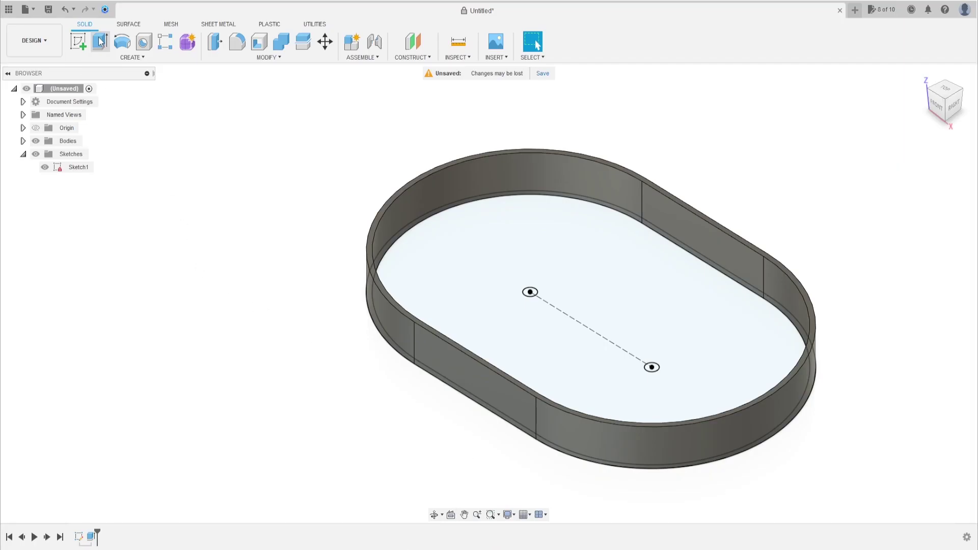
# - Extrude the inner slot profile 10 mm upward, joined to the rim with both holes left open, and hide Sketch1
pyautogui.click(99, 41)
pyautogui.moveTo(590, 321); pyautogui.dragTo(588, 301)
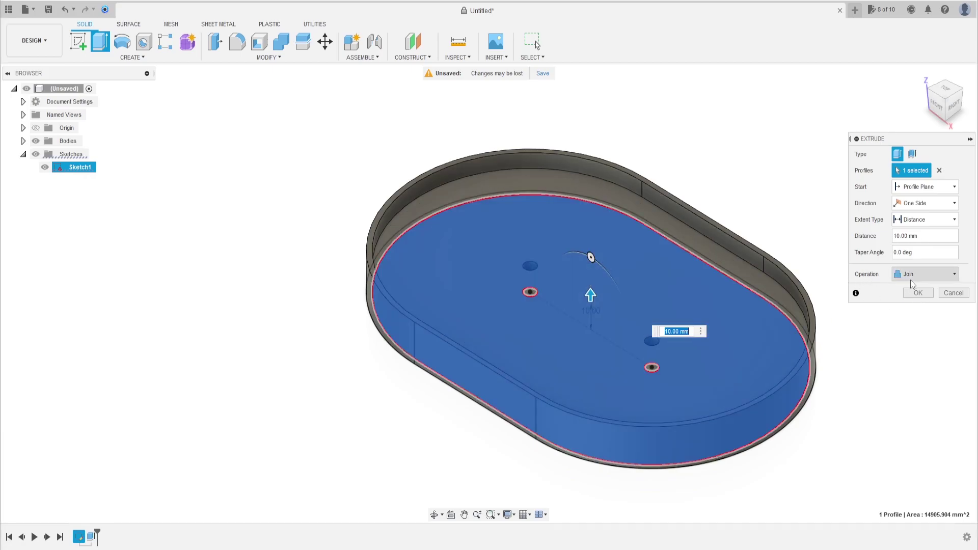
pyautogui.click(918, 293)
pyautogui.scroll(-3, 687, 341)
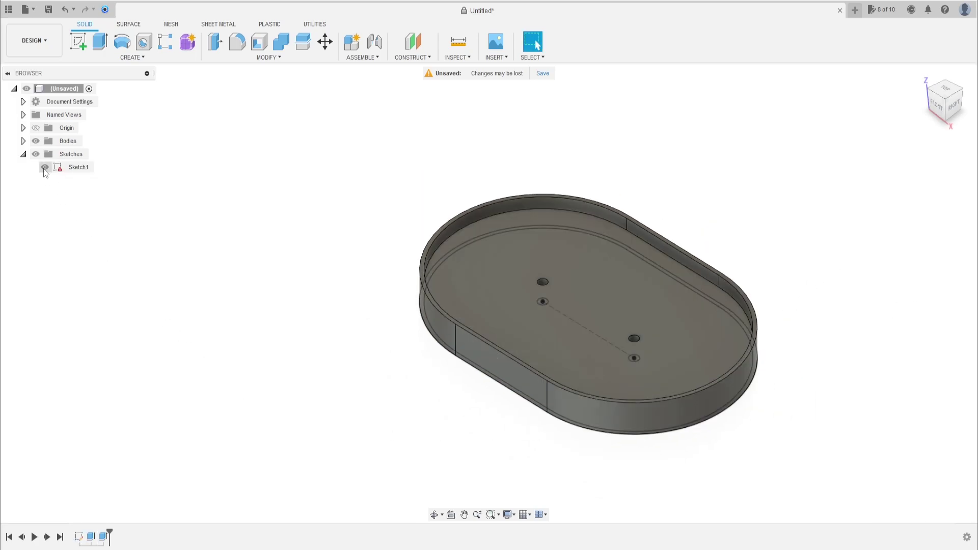
pyautogui.click(45, 167)
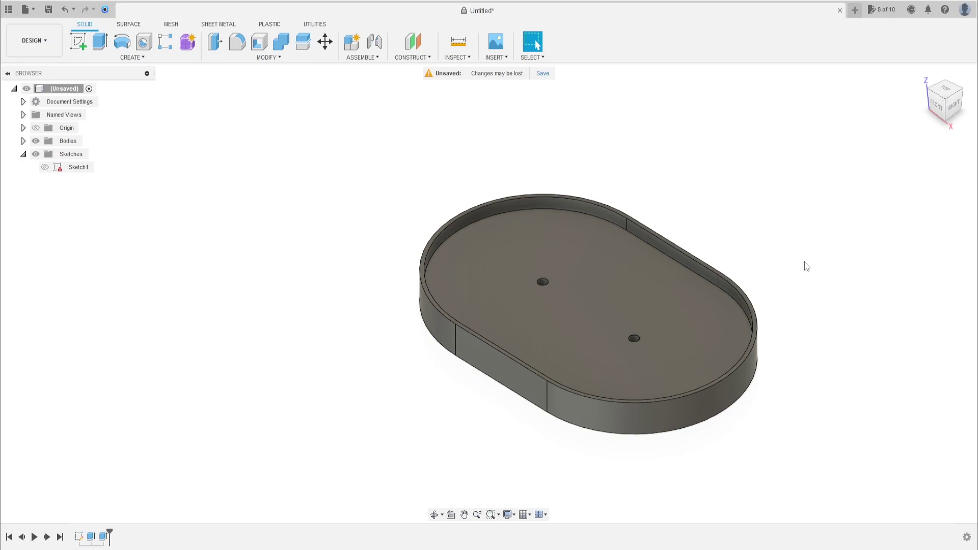
# - Create a component from Body1 and rename it Base
pyautogui.keyDown('shift'); pyautogui.moveTo(808, 260); pyautogui.dragTo(630, 268, button='middle'); pyautogui.keyUp('shift')
pyautogui.click(23, 141)
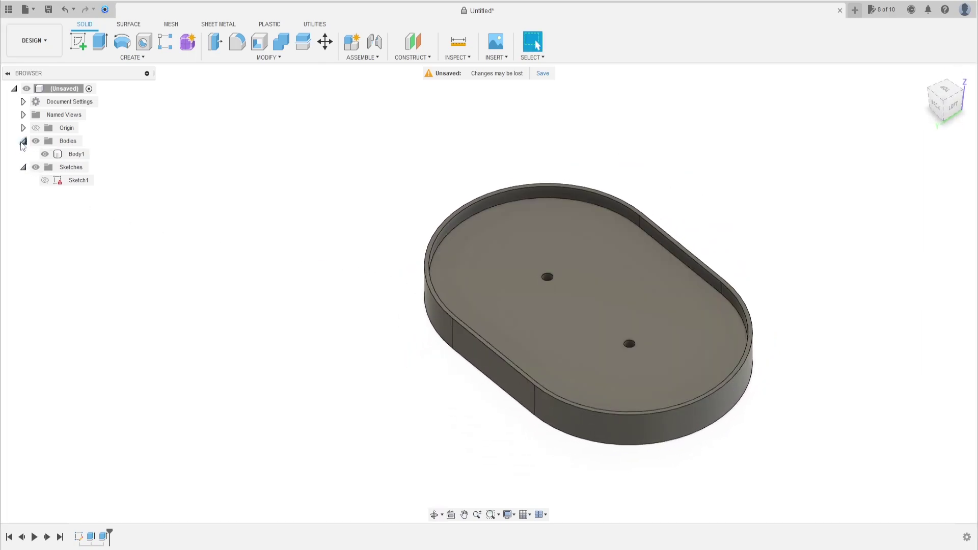
pyautogui.rightClick(77, 158)
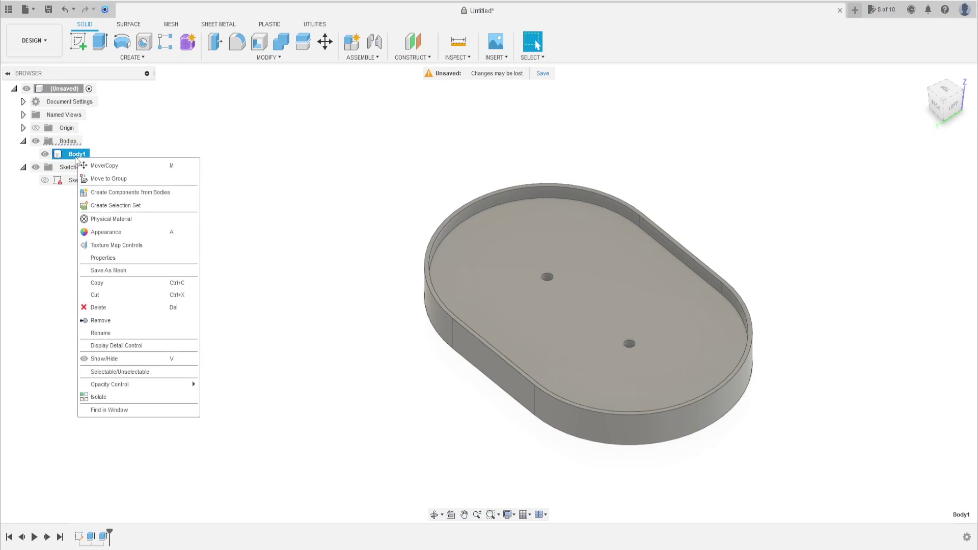
pyautogui.click(137, 193)
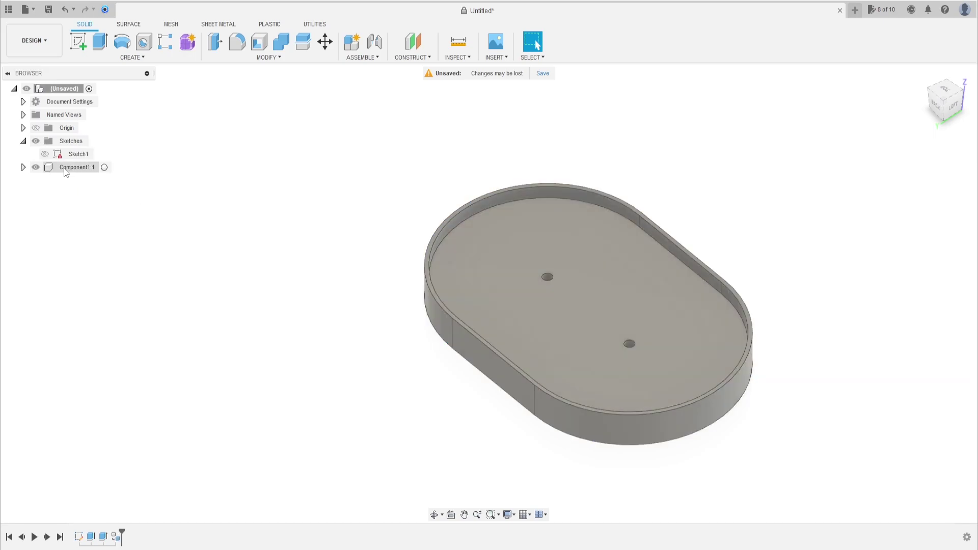
pyautogui.rightClick(65, 169)
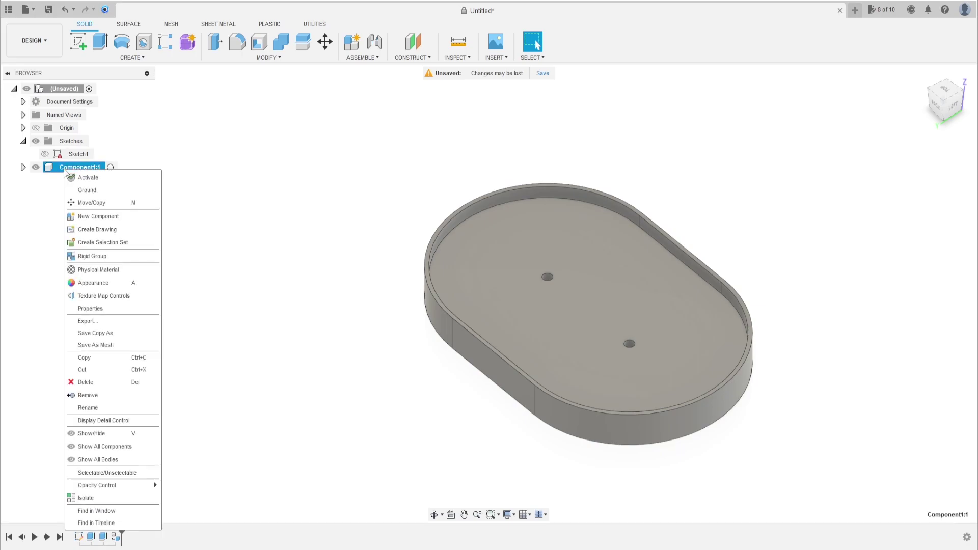
pyautogui.click(90, 408)
pyautogui.write('B')
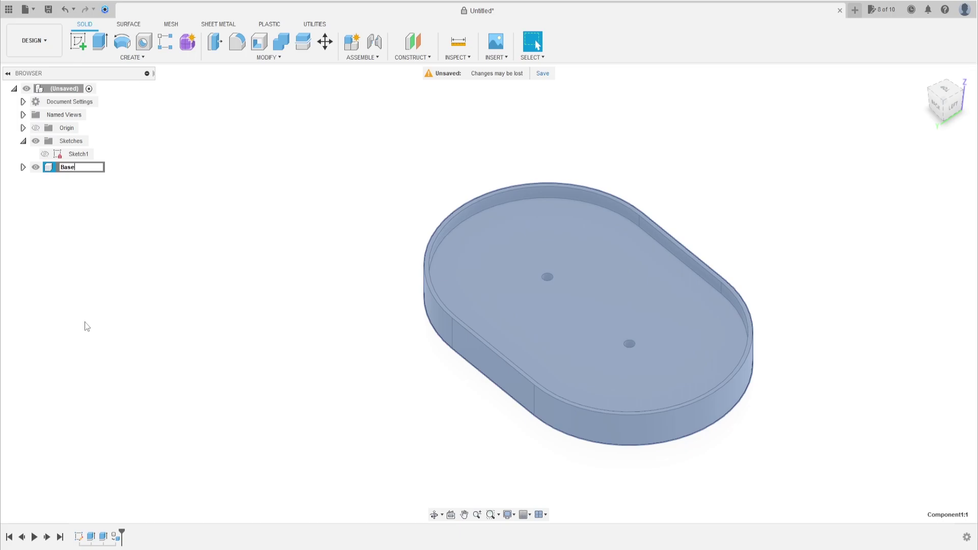
pyautogui.write('ase')
pyautogui.press('Return')
pyautogui.click(307, 236)
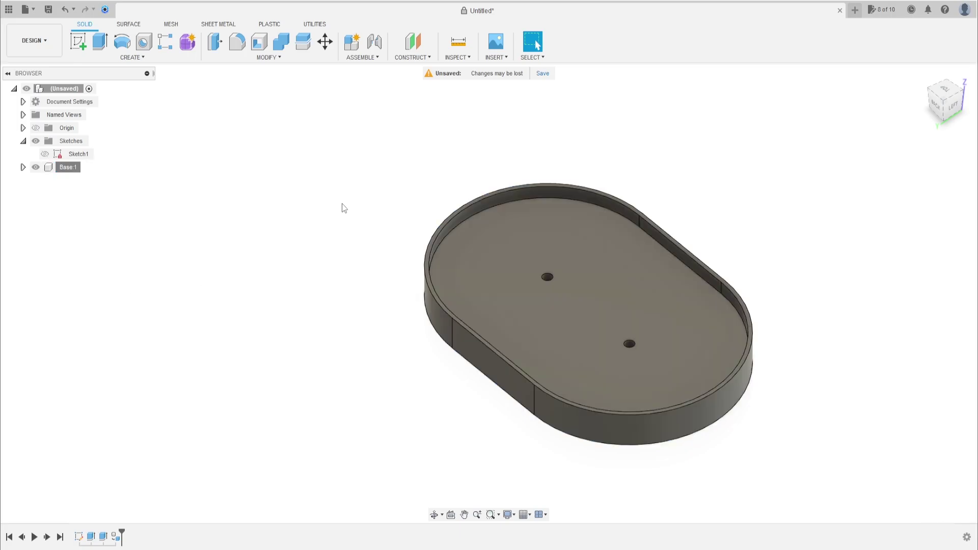
# - Save the design as Geneva in the YT location
pyautogui.keyDown('shift'); pyautogui.moveTo(341, 208); pyautogui.dragTo(355, 197, button='middle'); pyautogui.keyUp('shift')
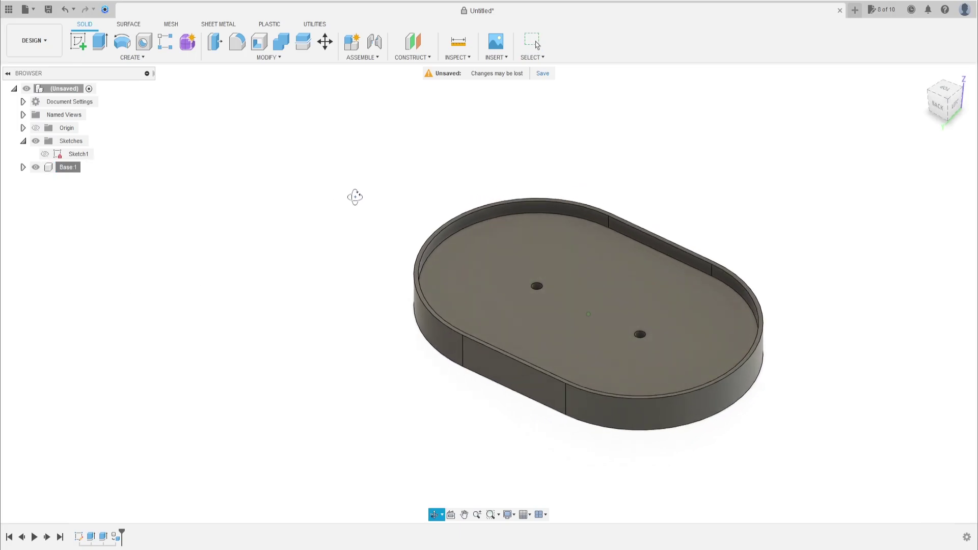
pyautogui.click(48, 10)
pyautogui.write('Geneva')
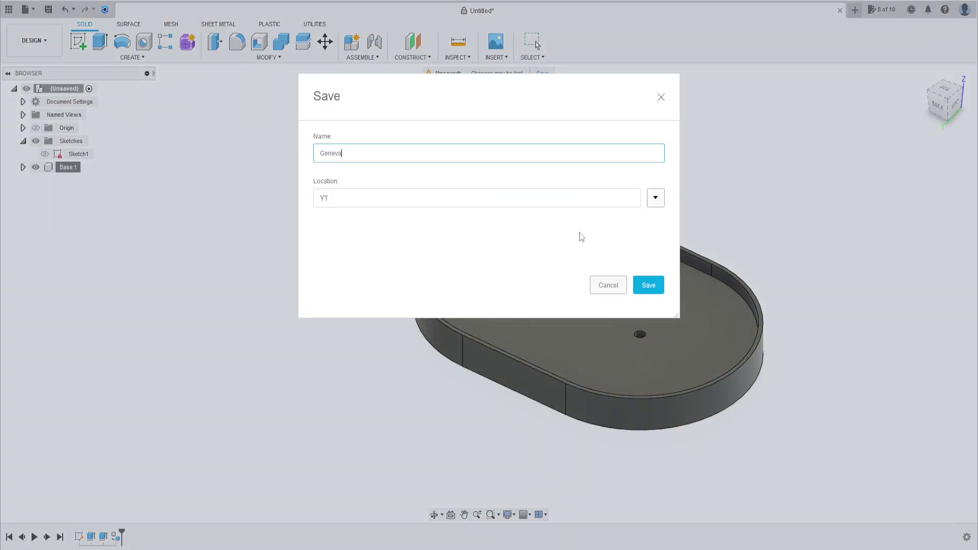
pyautogui.click(648, 285)
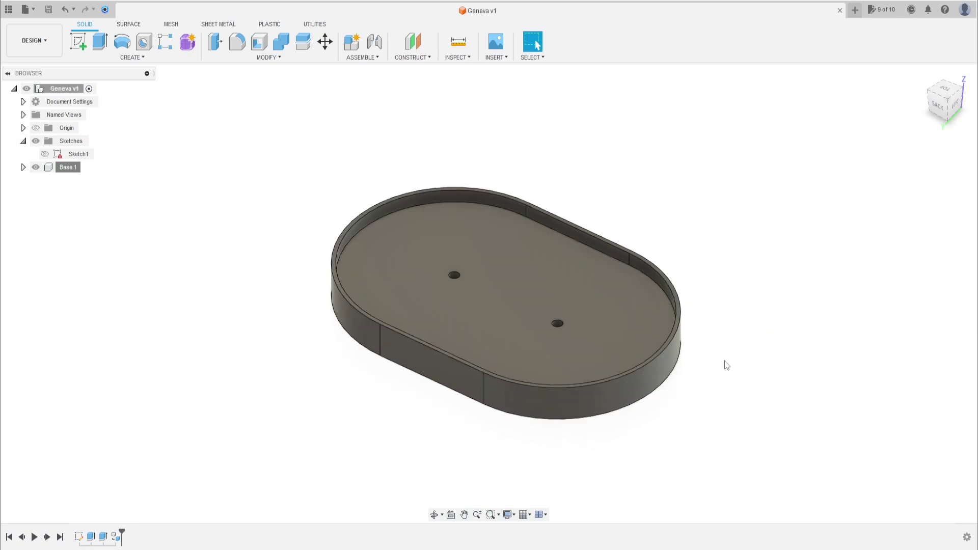
pyautogui.keyDown('shift'); pyautogui.moveTo(725, 361); pyautogui.dragTo(621, 362, button='middle'); pyautogui.keyUp('shift')
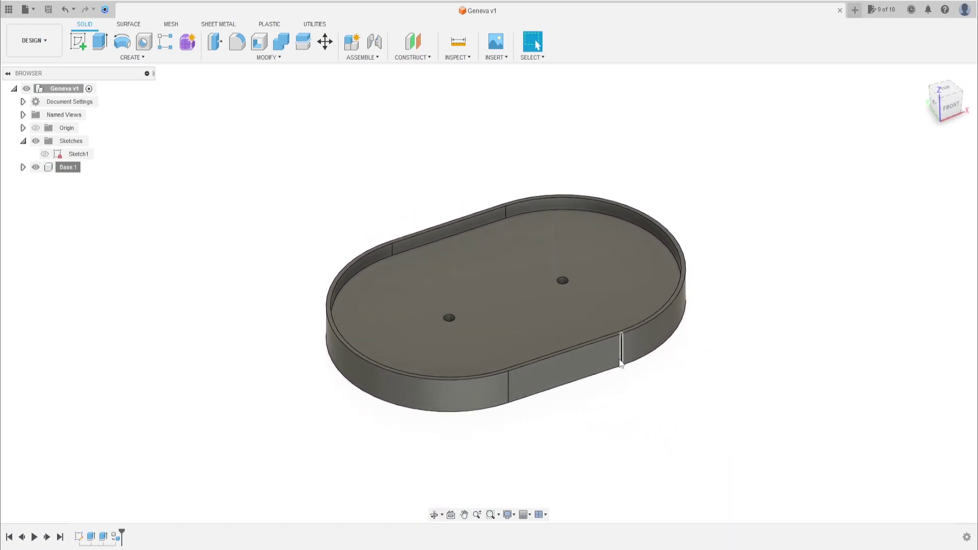